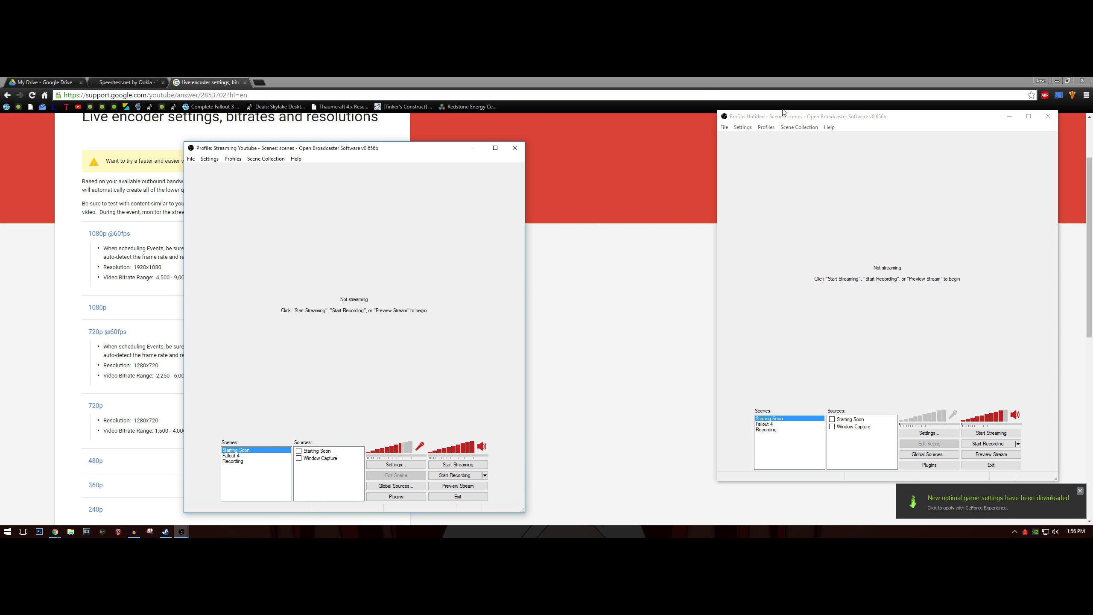
# - Review the encoding, broadcast and video settings of the Untitled profile in the second OBS instance
pyautogui.click(798, 128)
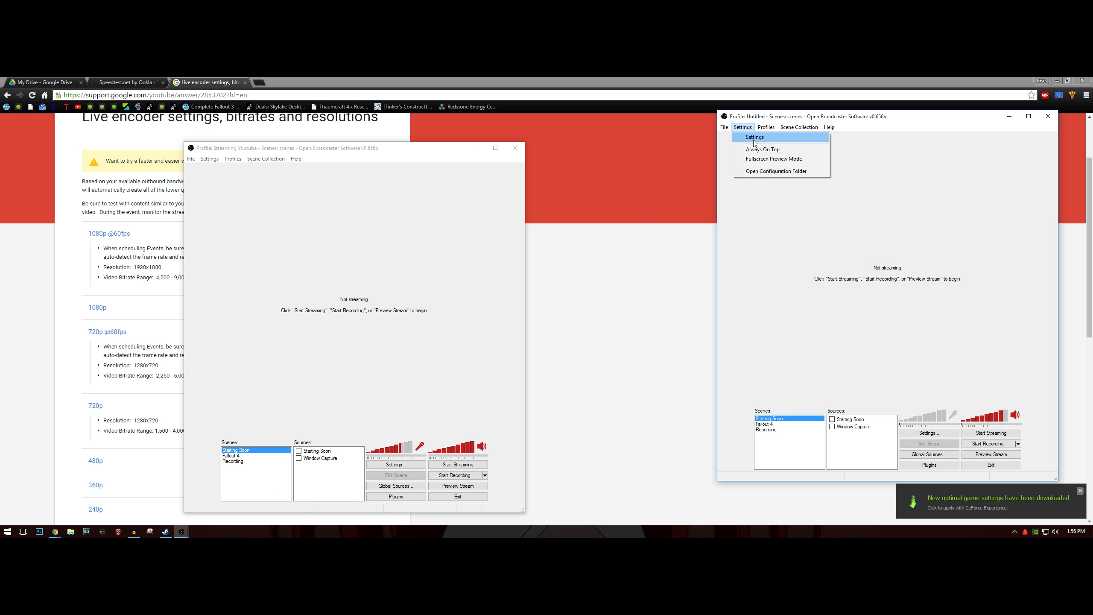
pyautogui.click(755, 137)
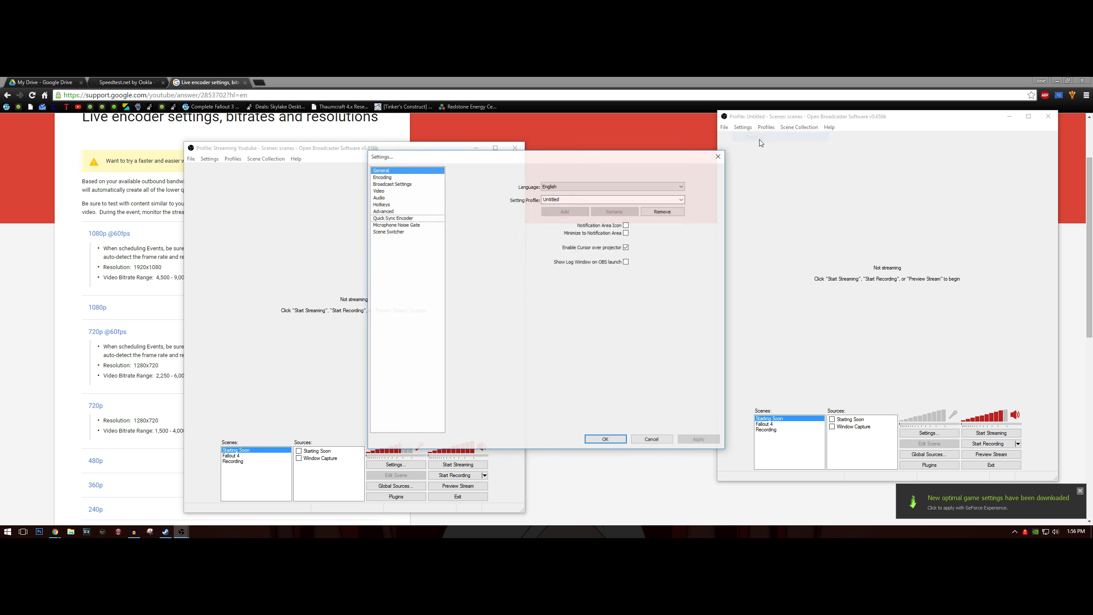
pyautogui.click(403, 177)
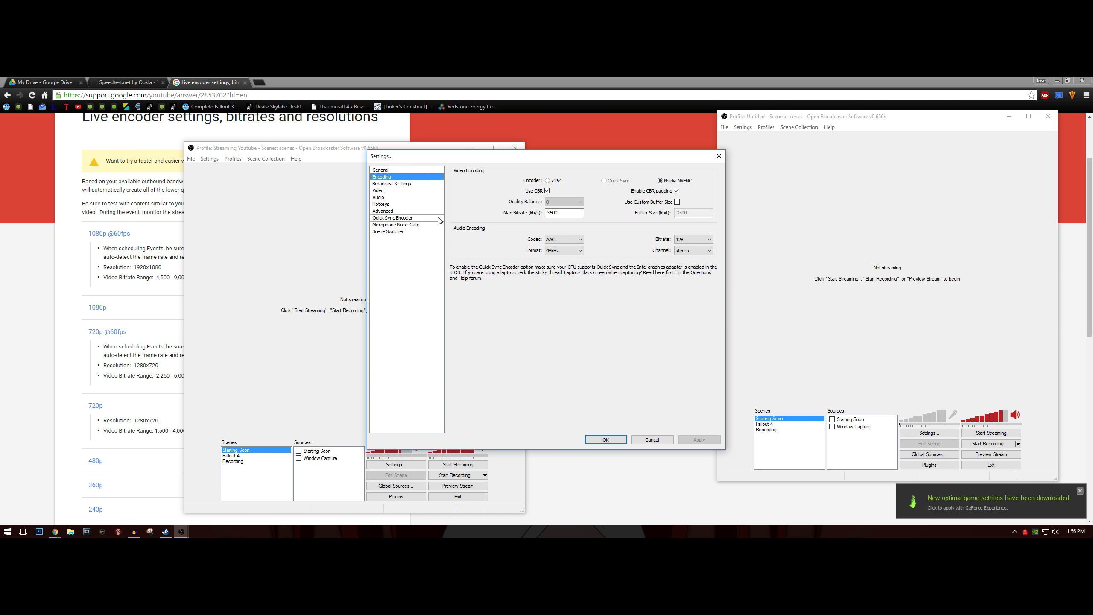
pyautogui.click(412, 190)
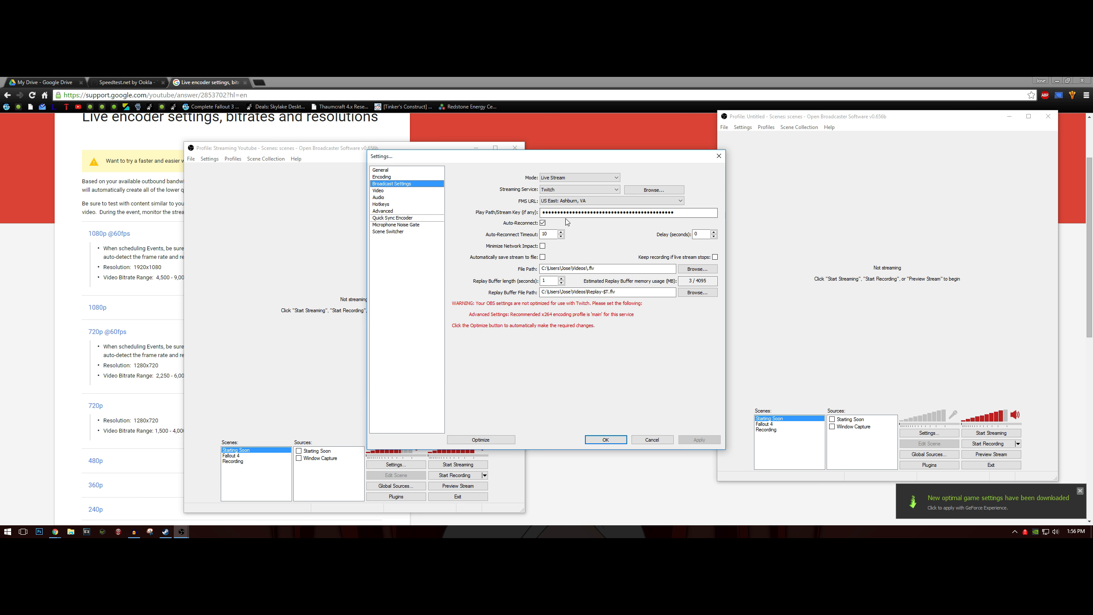
pyautogui.click(392, 191)
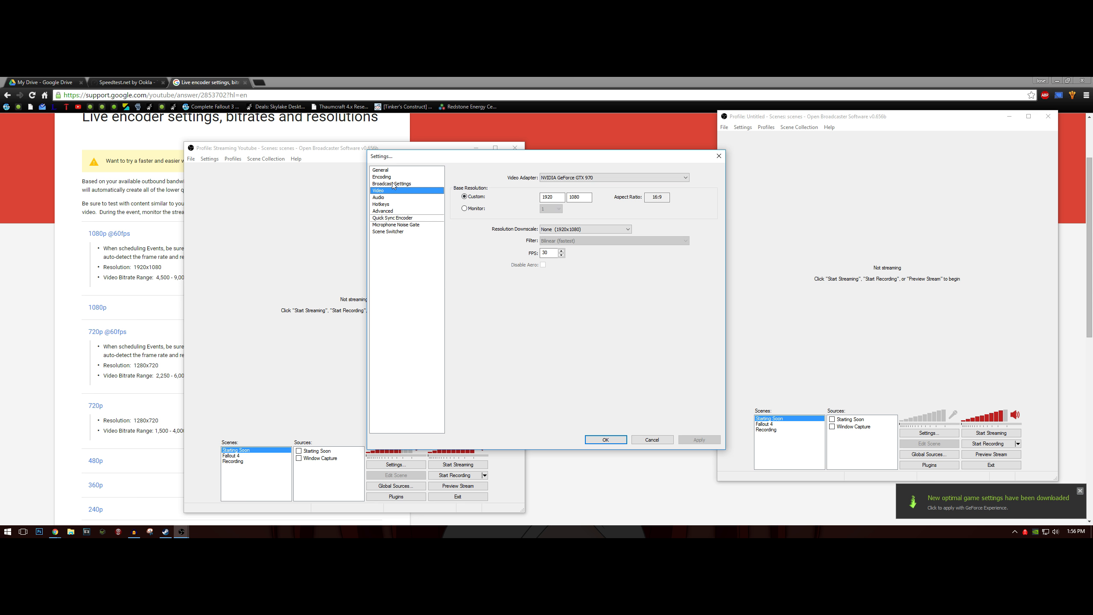
pyautogui.click(381, 170)
pyautogui.click(409, 176)
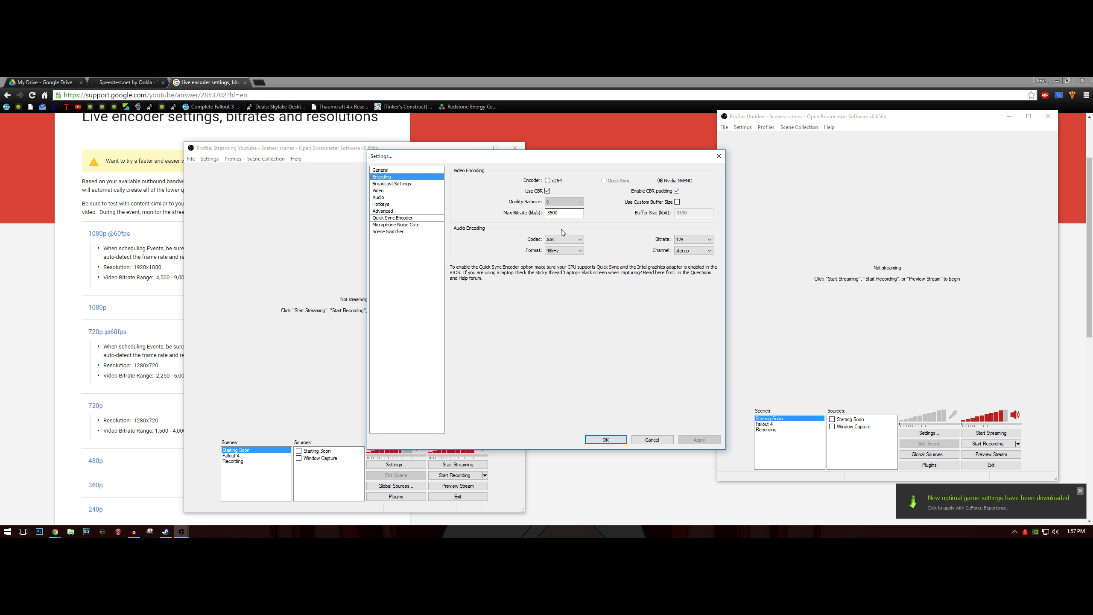
# - Review the audio, hotkey and advanced settings of the Untitled profile and close its settings
pyautogui.click(384, 198)
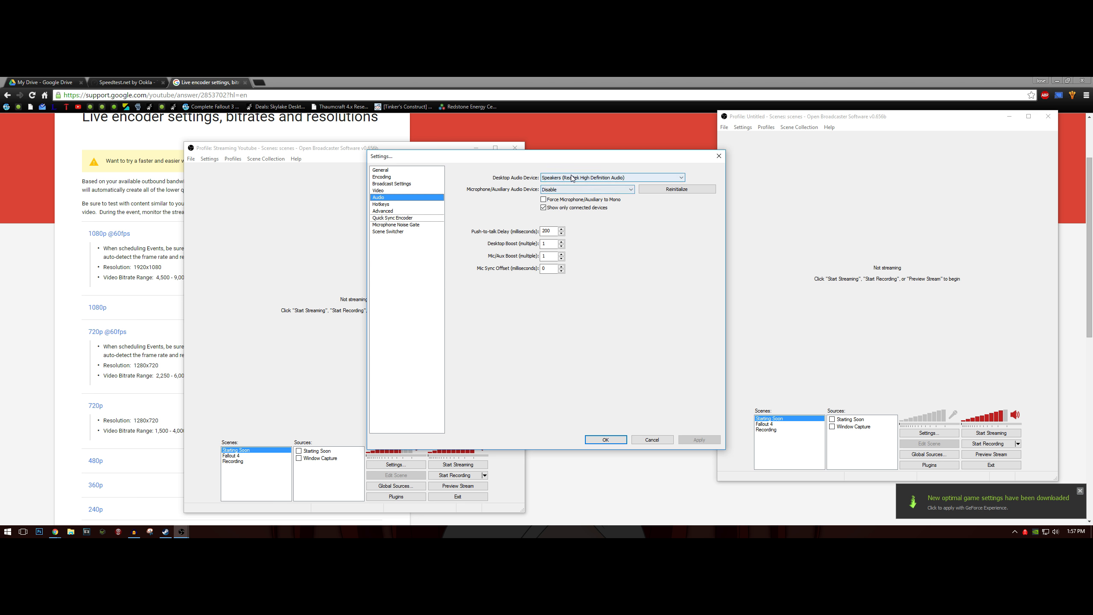
pyautogui.click(383, 204)
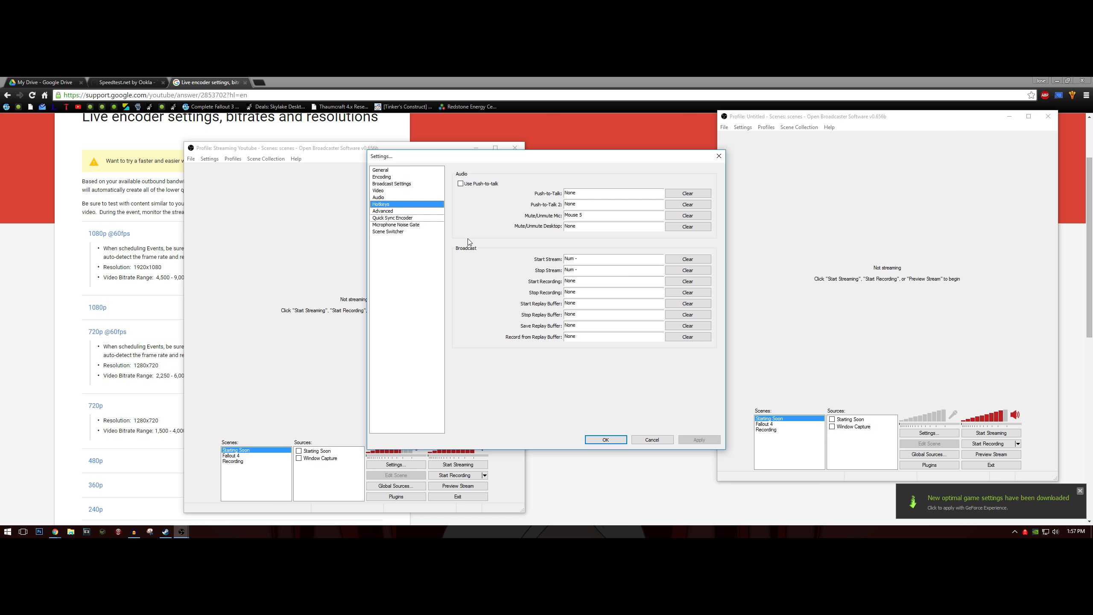
pyautogui.click(407, 211)
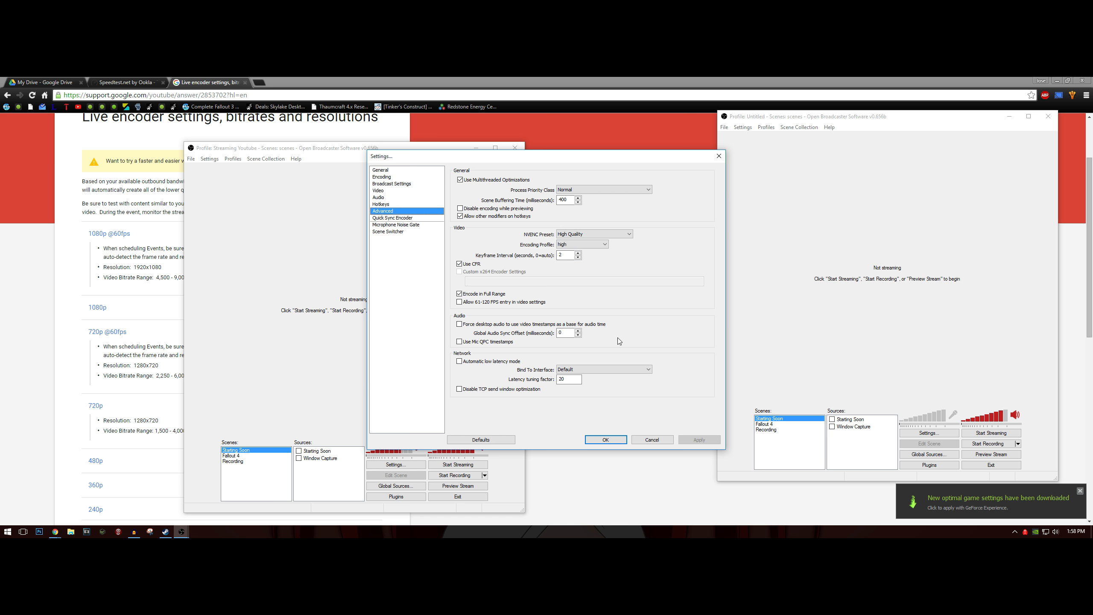
pyautogui.click(607, 440)
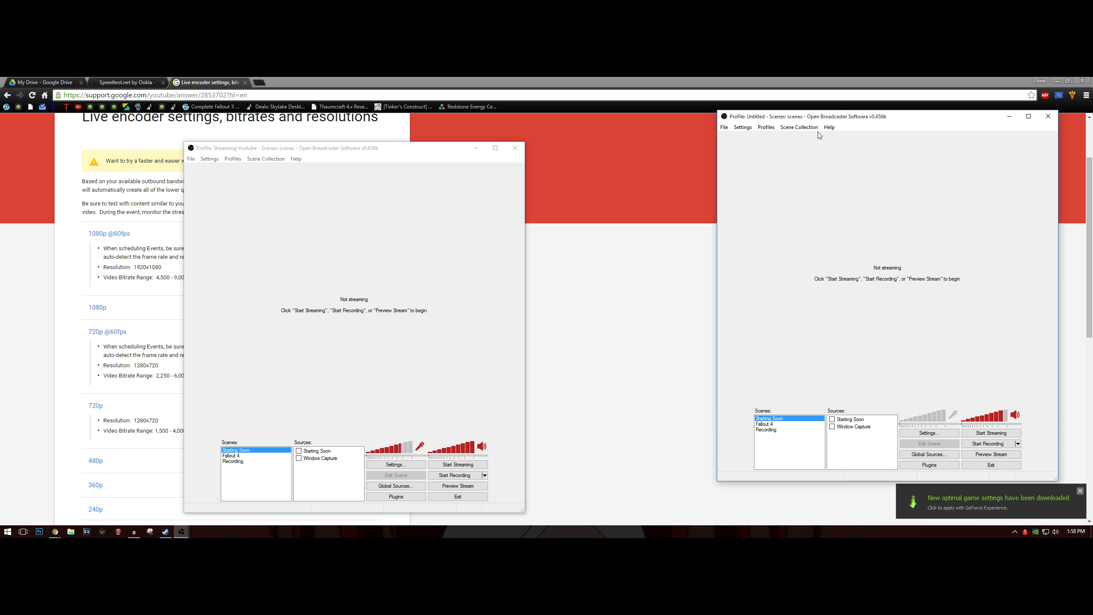
# - Place the Untitled profile window beside the Streaming Youtube window and select the Recording scene in both
pyautogui.moveTo(845, 119); pyautogui.dragTo(654, 150)
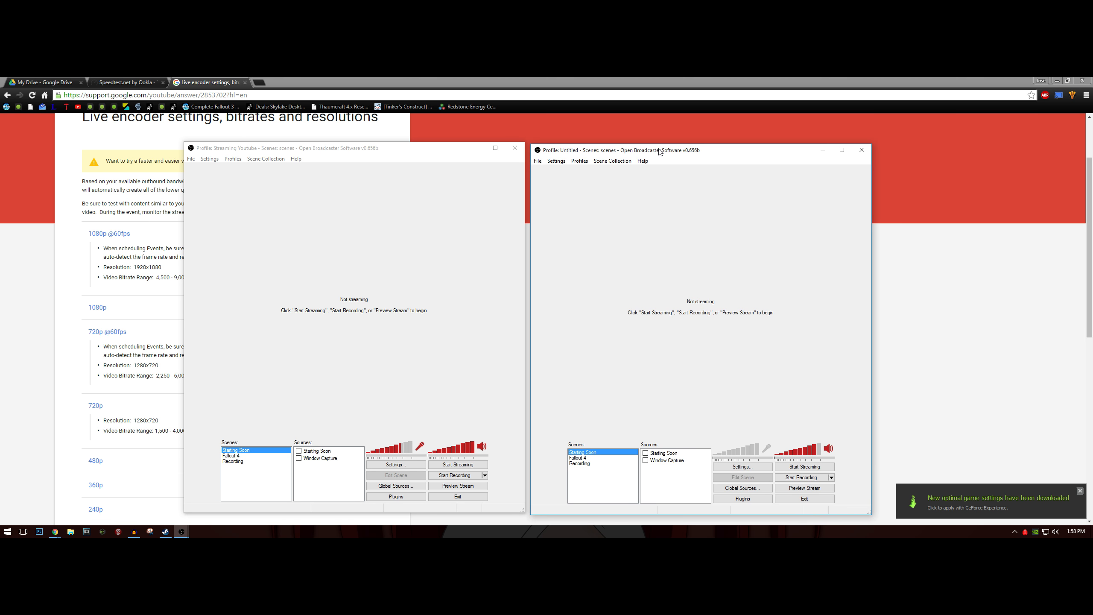
pyautogui.click(580, 455)
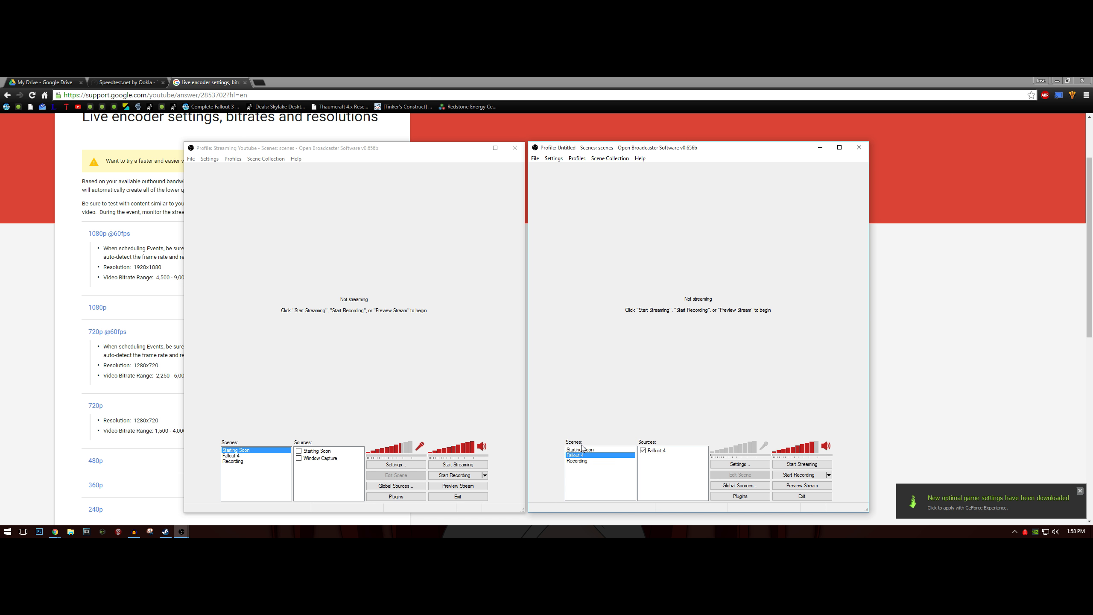
pyautogui.click(582, 449)
pyautogui.click(588, 456)
pyautogui.click(232, 456)
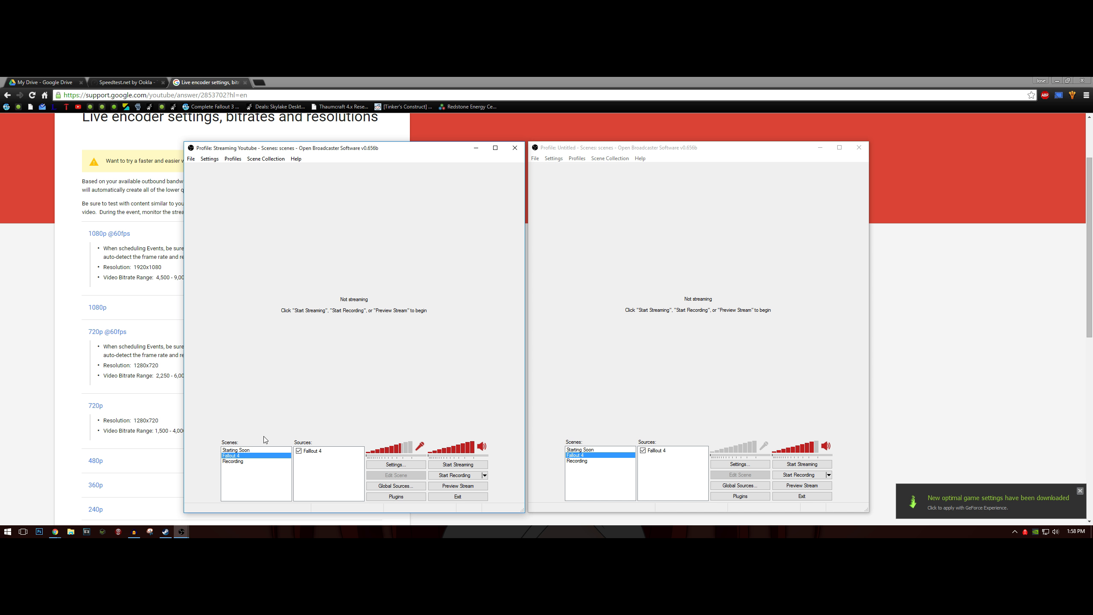
pyautogui.click(248, 461)
pyautogui.click(581, 468)
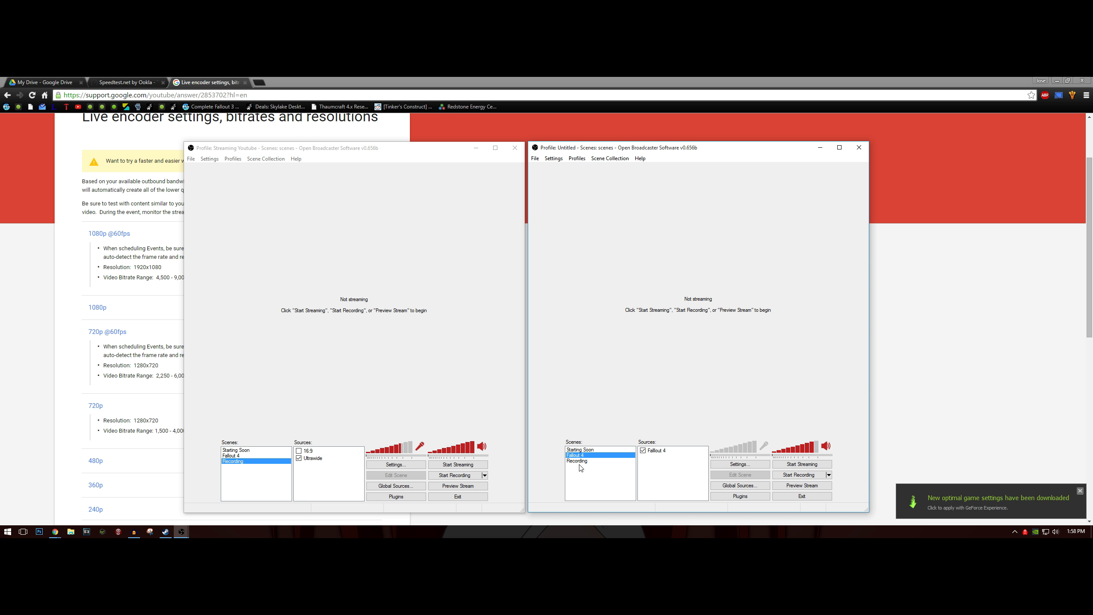
pyautogui.click(580, 461)
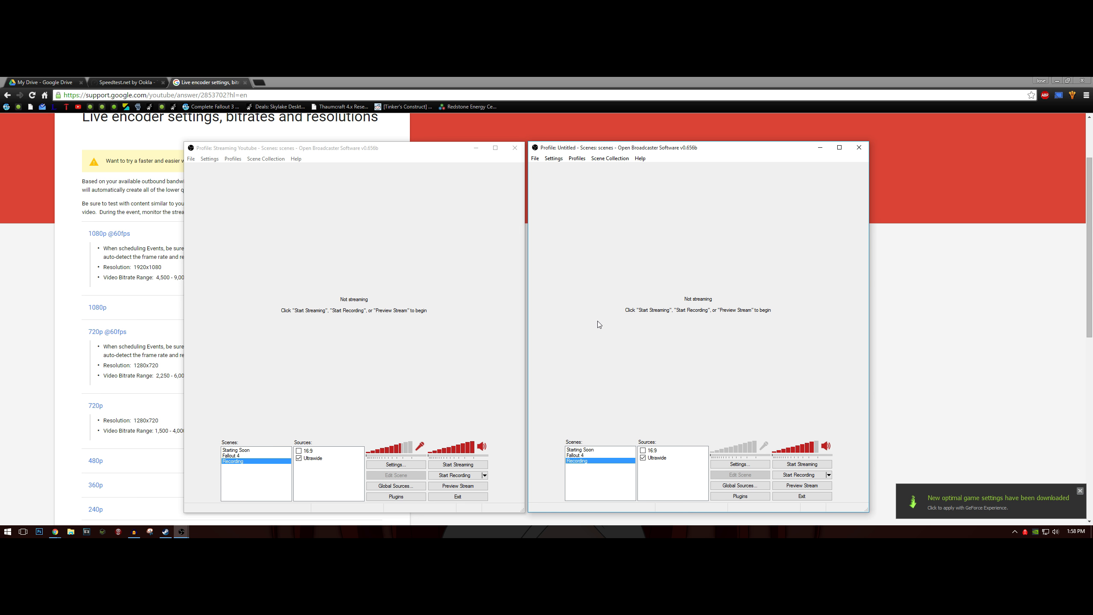
# - Start streaming from both the Untitled and the Streaming Youtube instances
pyautogui.press('F9')
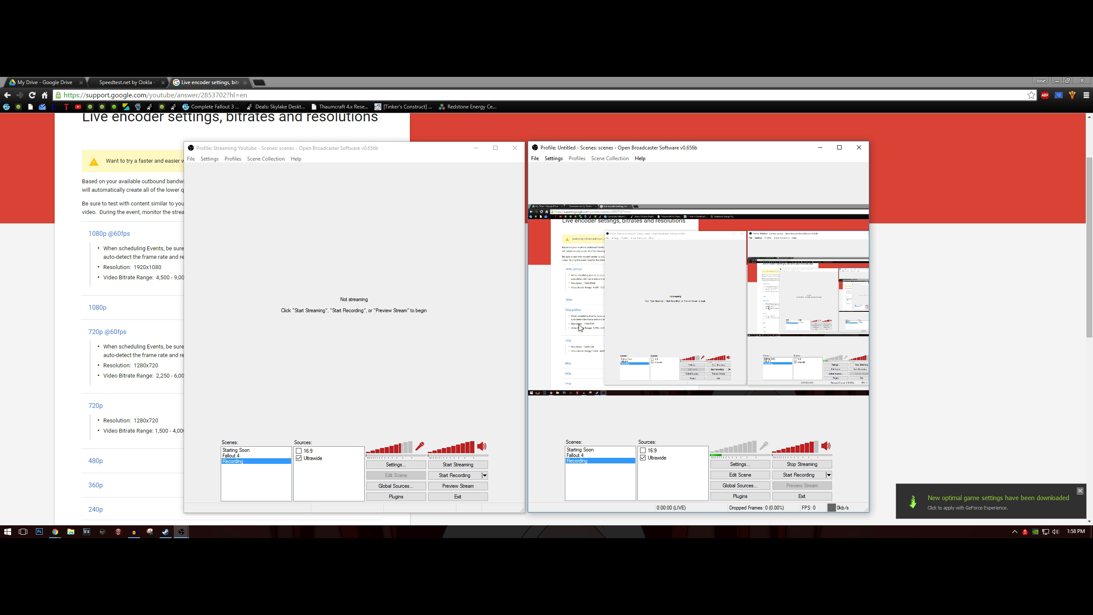
pyautogui.click(498, 418)
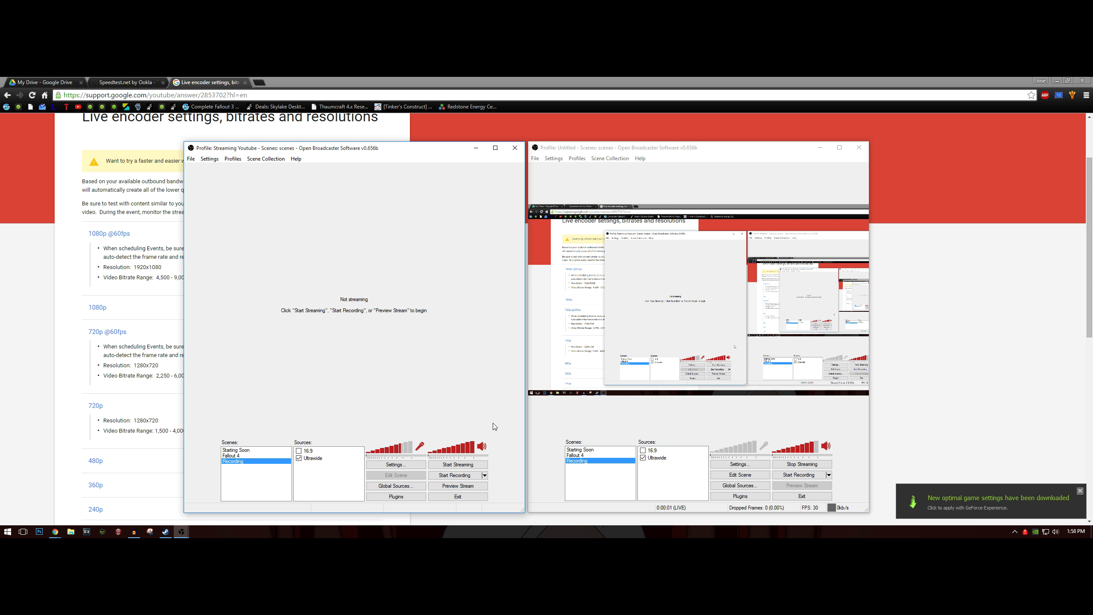
pyautogui.click(473, 464)
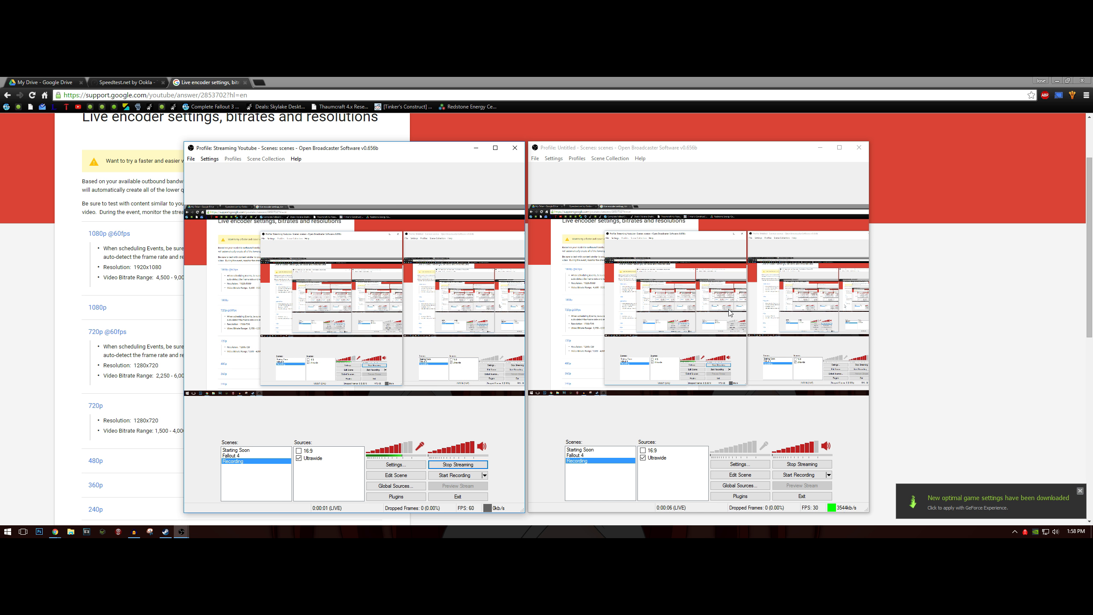
# - Switch to Chrome, restore its window to a smaller size, and load YouTube in one of two new tabs
pyautogui.click(135, 79)
pyautogui.click(47, 82)
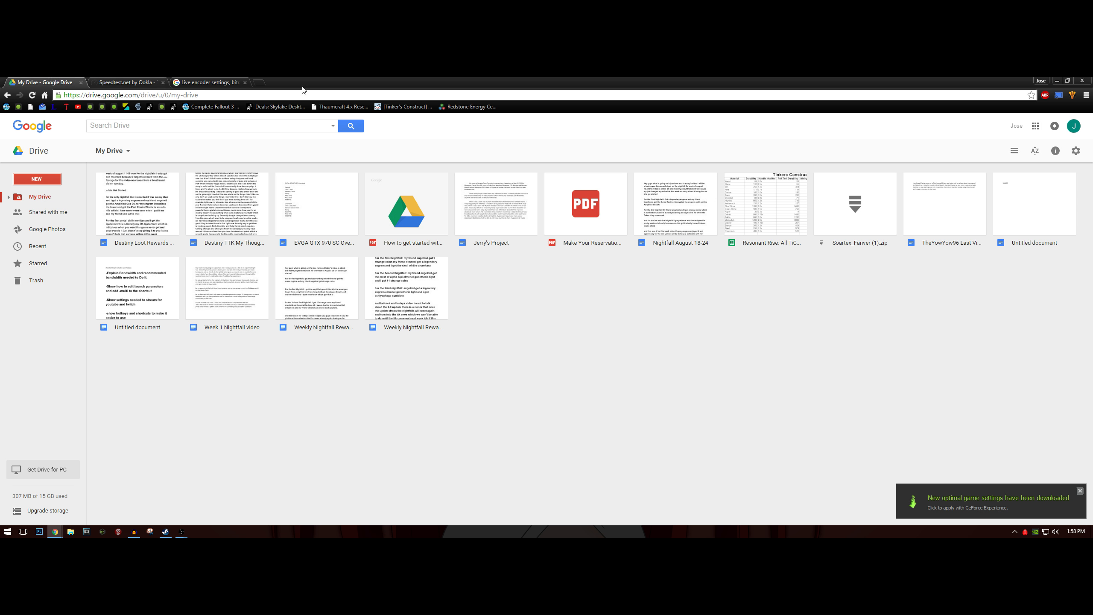
pyautogui.moveTo(304, 90); pyautogui.dragTo(428, 137)
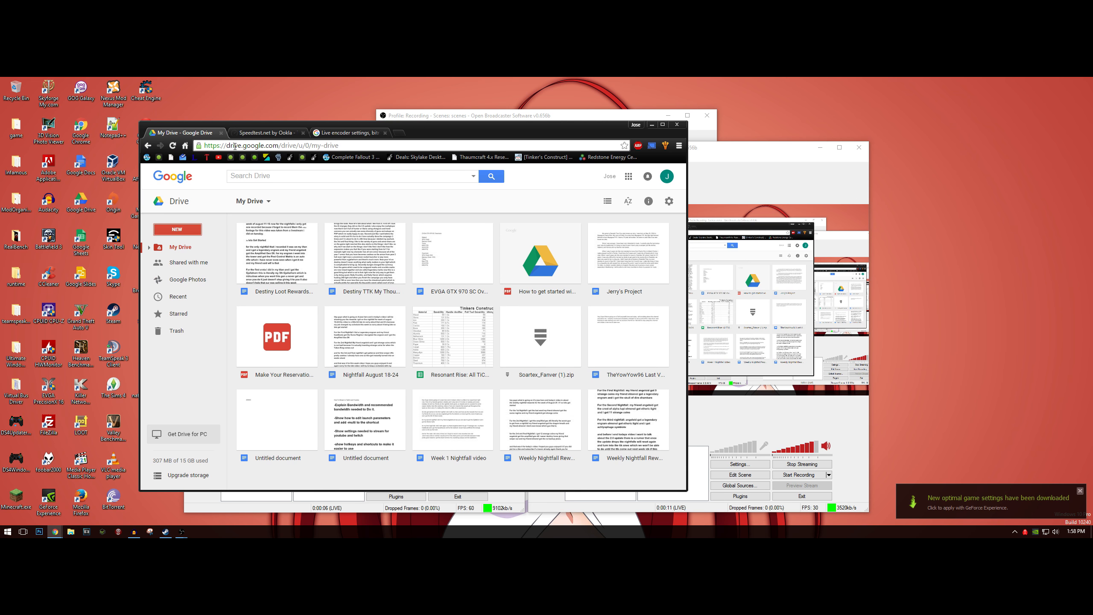
pyautogui.click(400, 132)
pyautogui.click(479, 132)
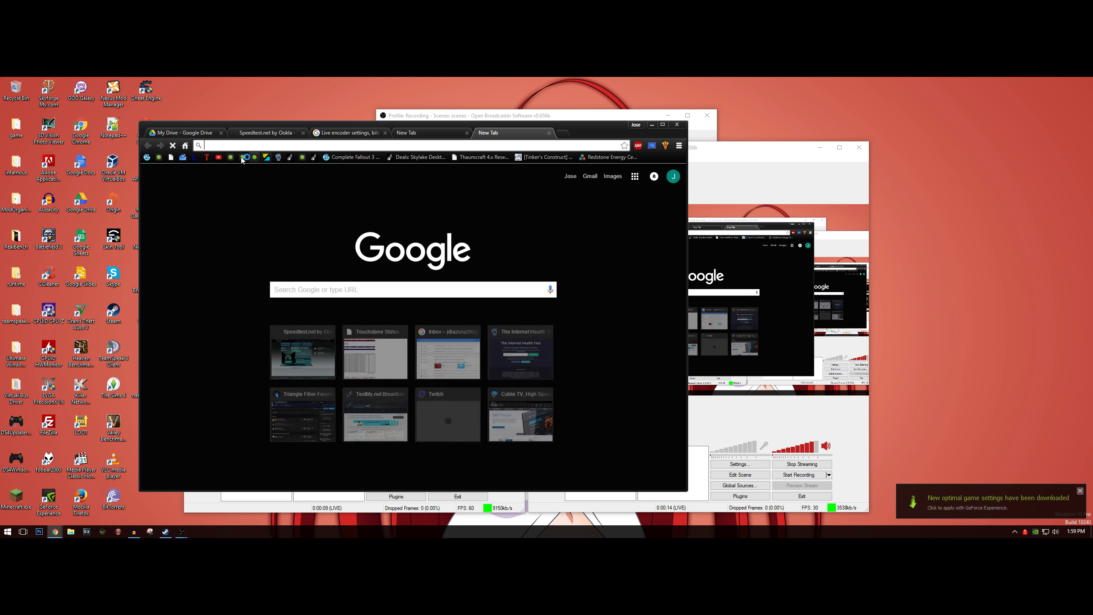
pyautogui.click(219, 157)
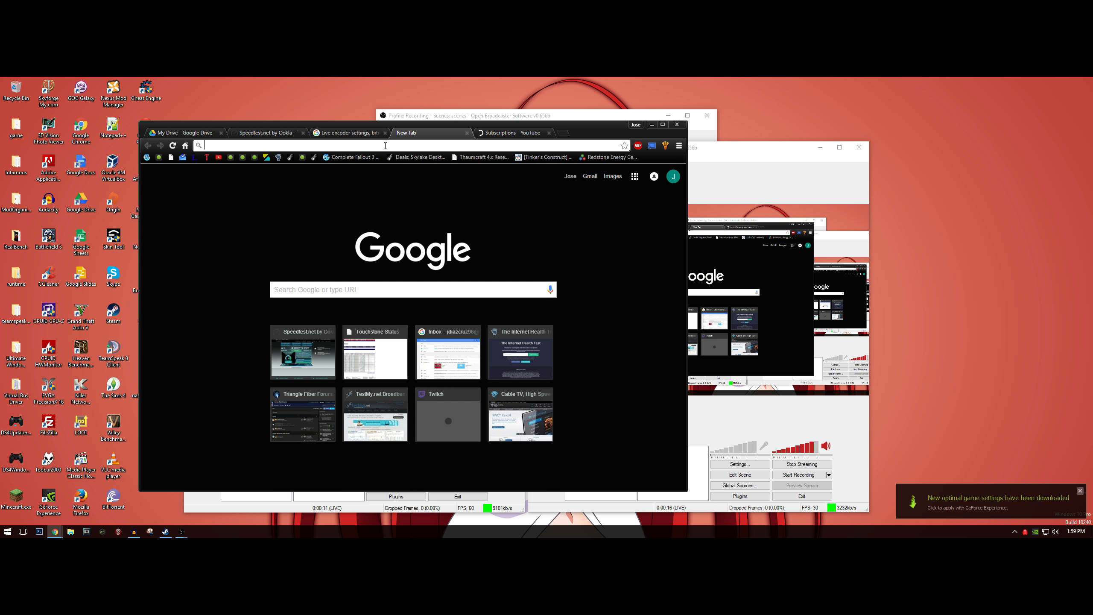
pyautogui.write('twu')
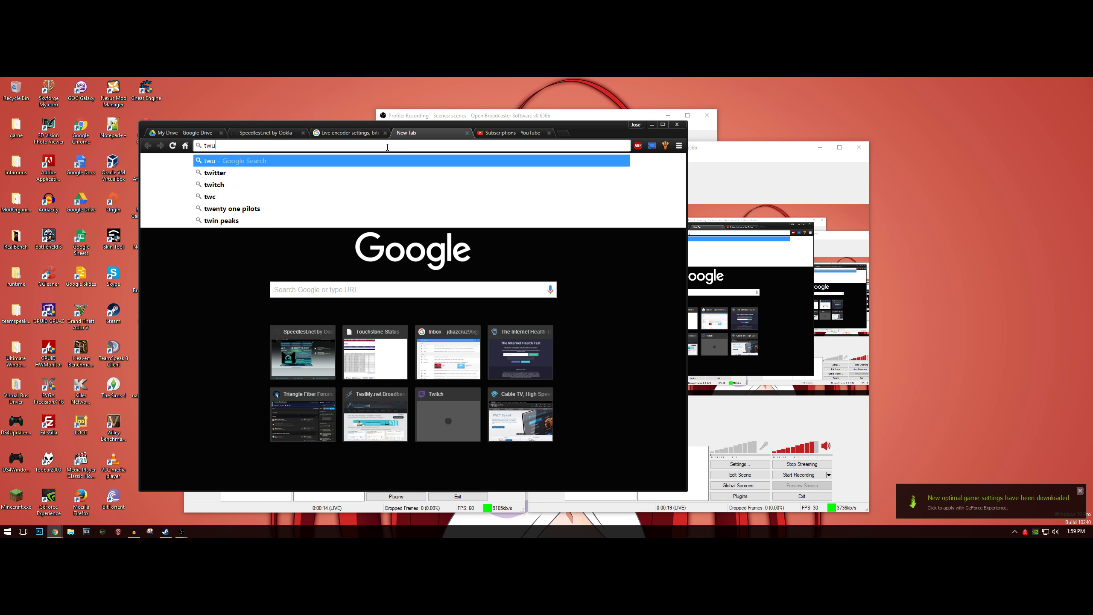
pyautogui.press('BackSpace')
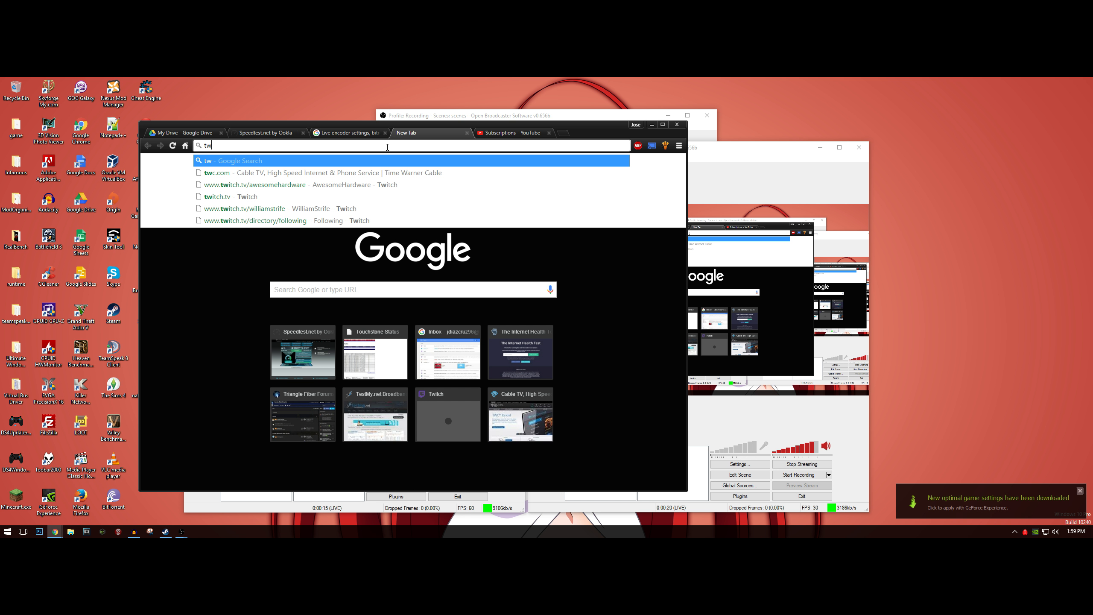
pyautogui.write('itch.tv/awesomehardware')
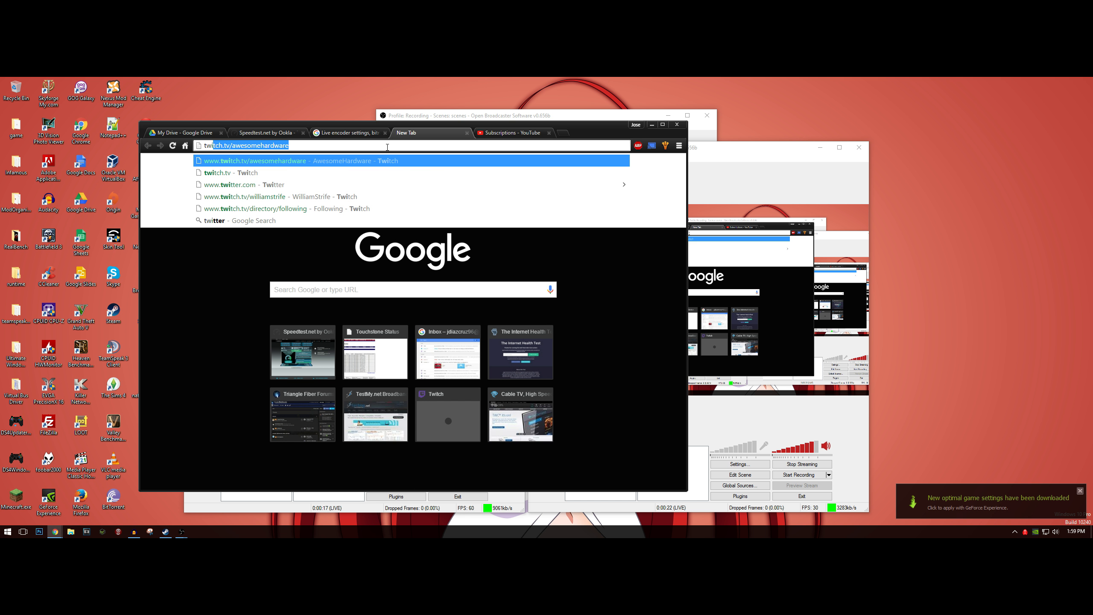
pyautogui.press('Down')
pyautogui.press('Down')
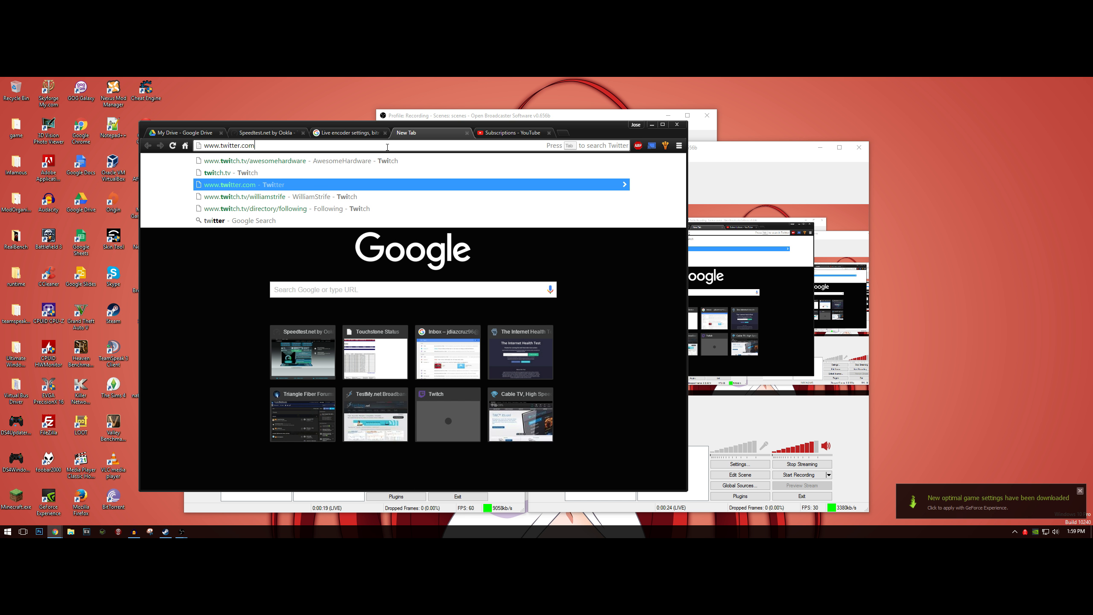
pyautogui.press('Down')
pyautogui.press('Down')
pyautogui.press('Return')
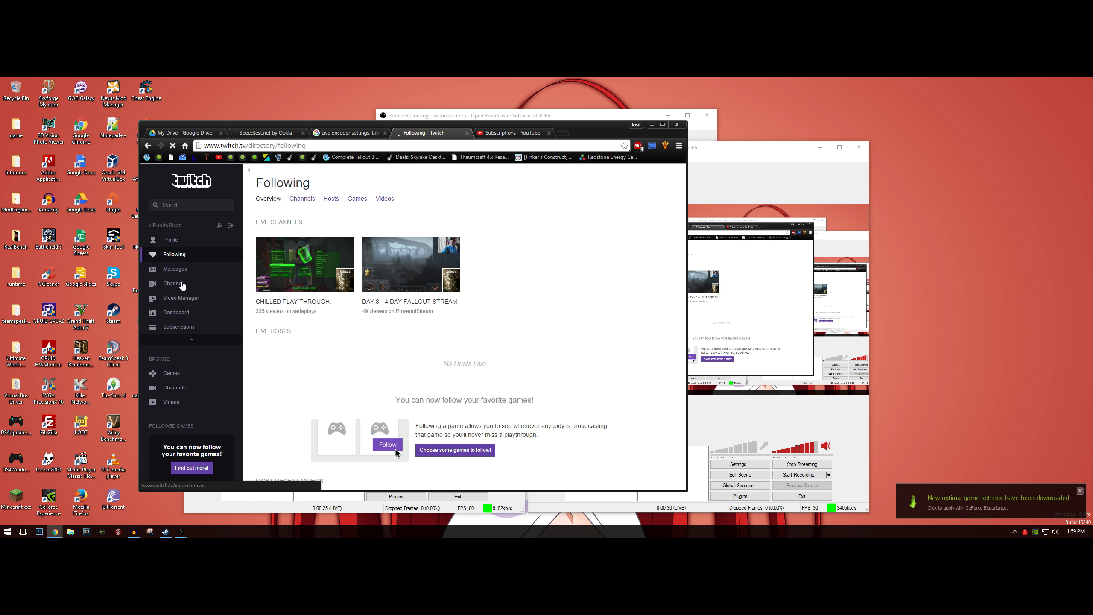
# - Open Creator Studio for the signed-in YouTube channel
pyautogui.click(478, 134)
pyautogui.click(660, 173)
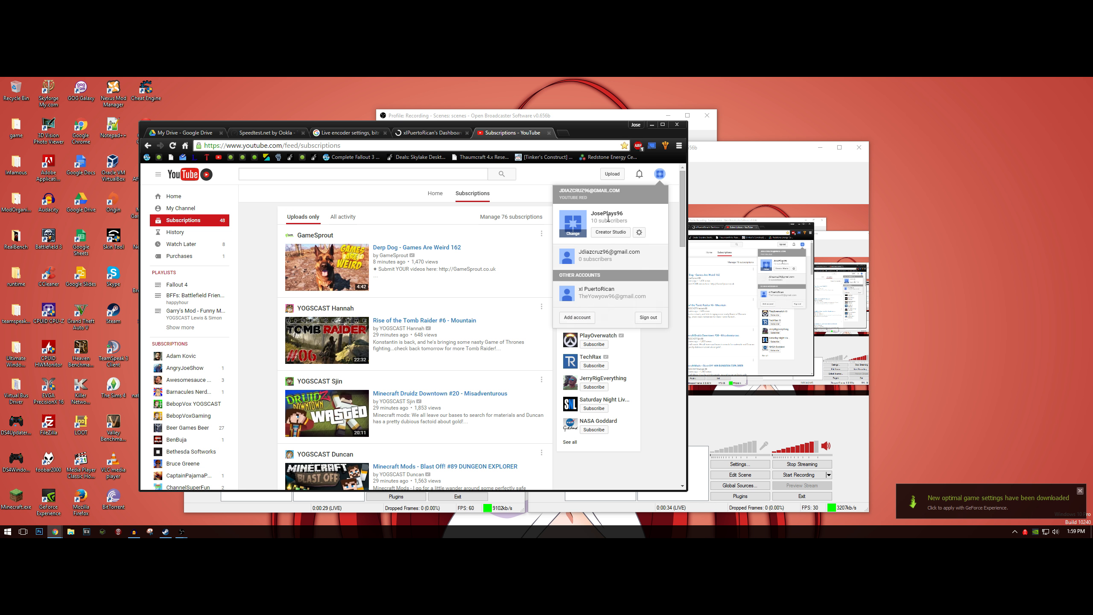
pyautogui.click(608, 232)
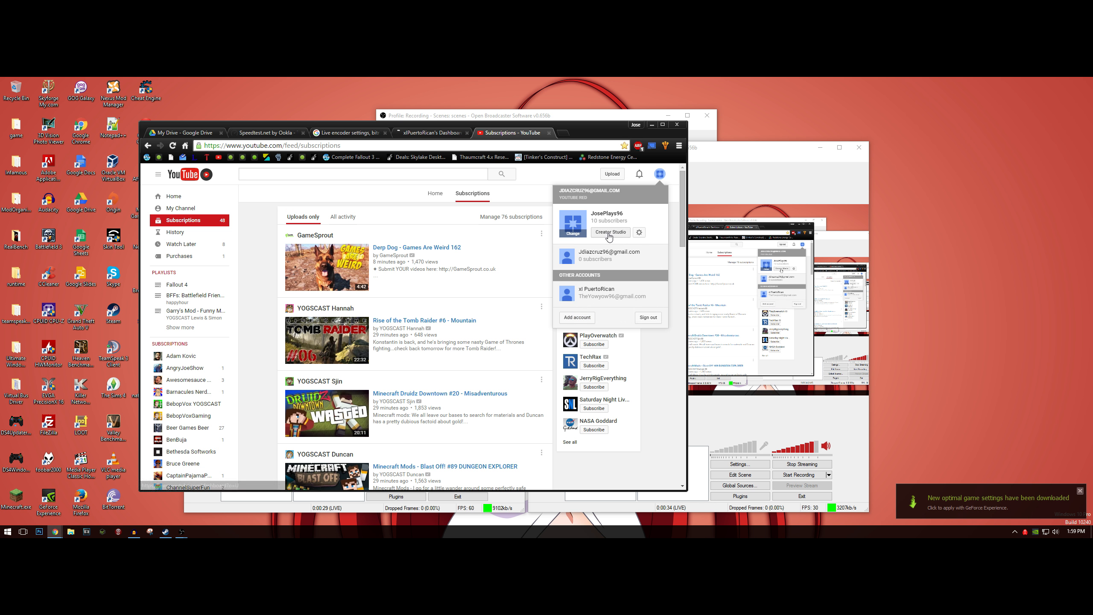
# - Check the video preview on the Twitch dashboard and open the Live Streaming page in YouTube's Creator Studio
pyautogui.click(427, 131)
pyautogui.scroll(-3, 280, 350)
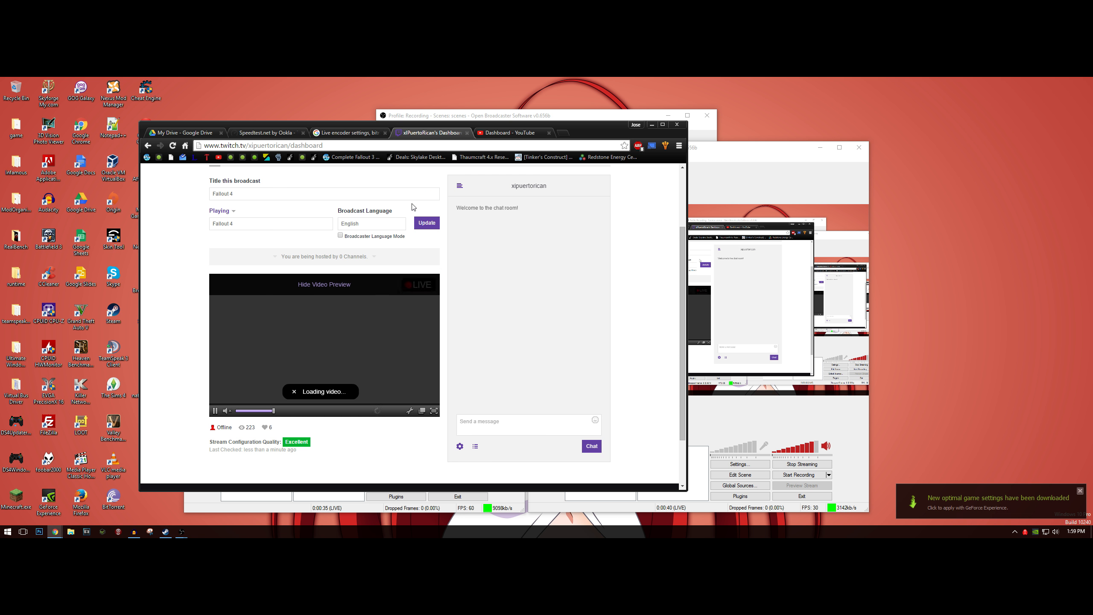
pyautogui.click(508, 132)
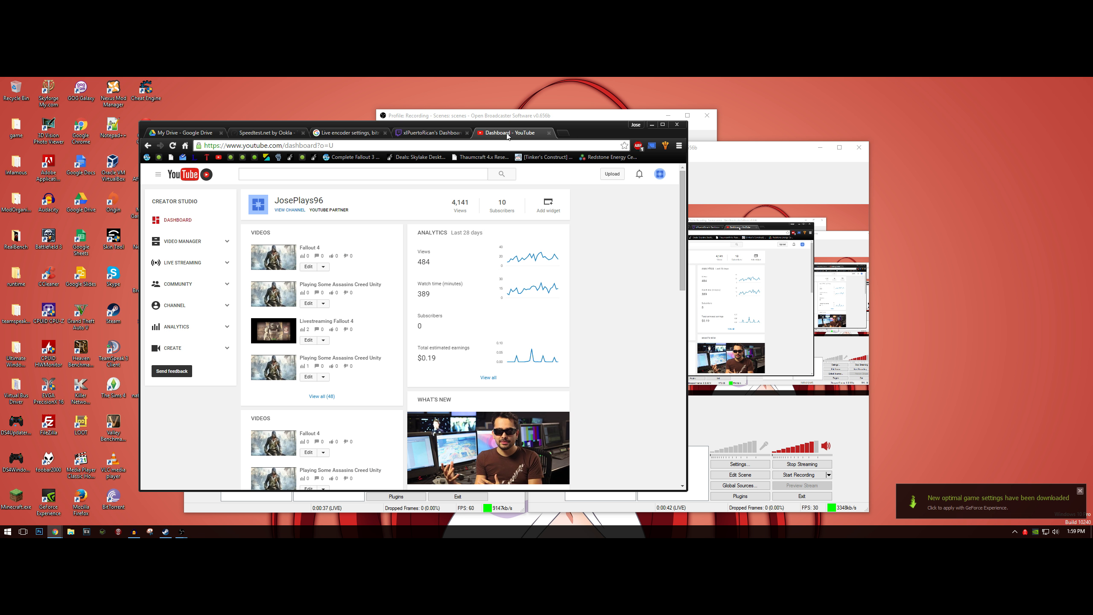
pyautogui.click(180, 265)
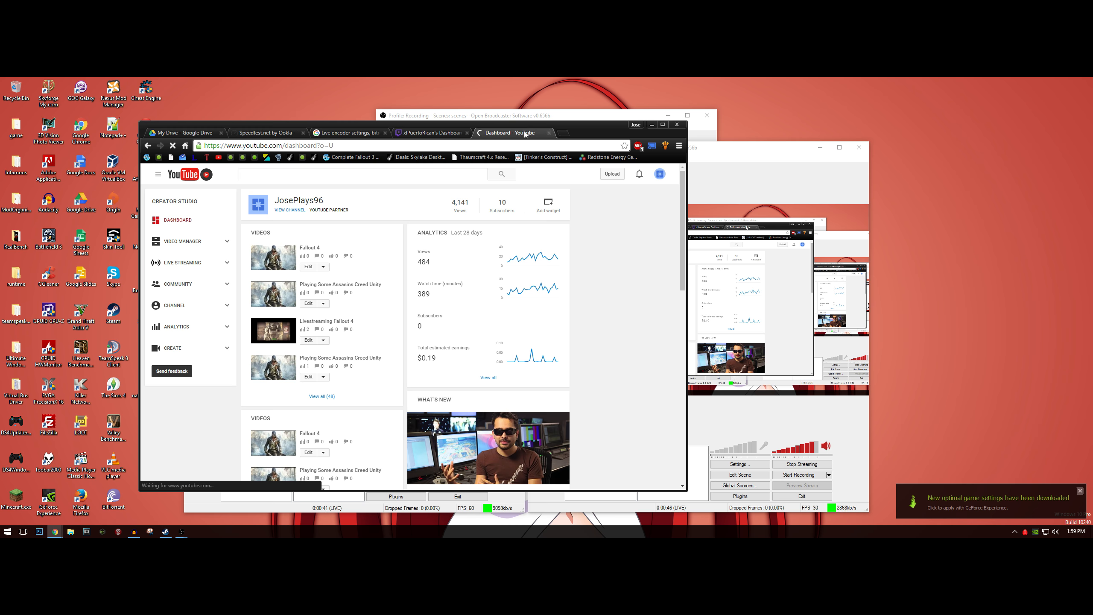
# - Separate the YouTube live dashboard into its own window and tile it side by side with the Twitch dashboard
pyautogui.moveTo(525, 135); pyautogui.dragTo(1092, 181)
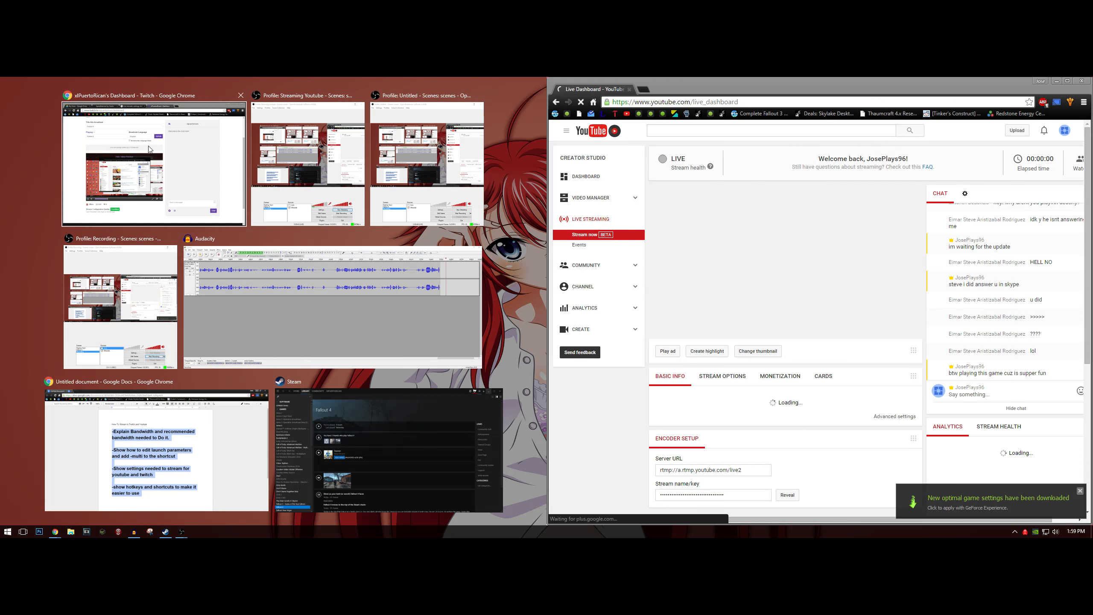
pyautogui.click(148, 150)
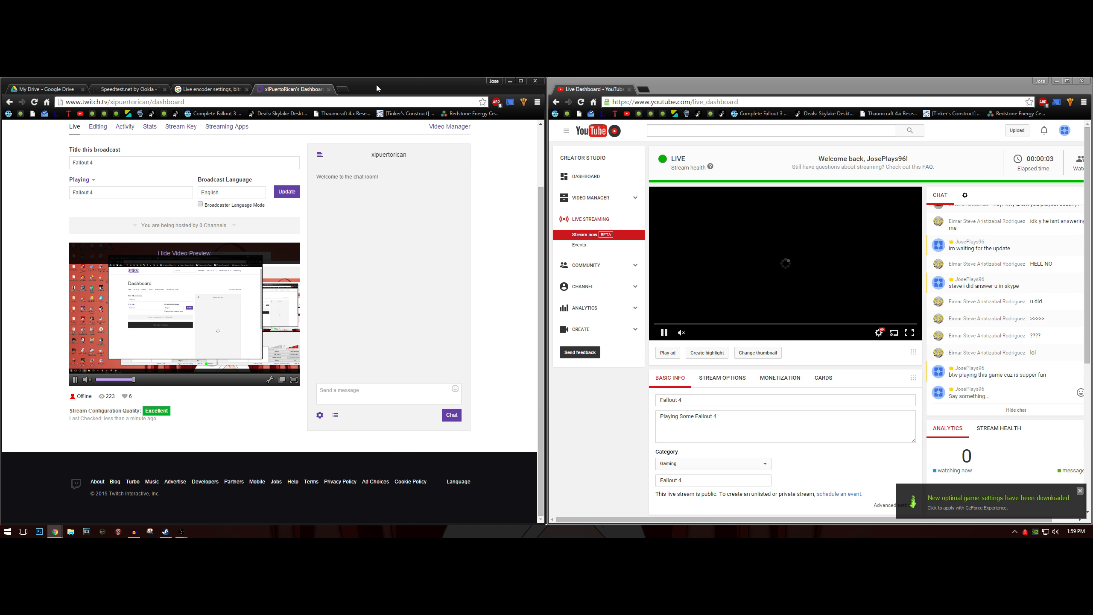
pyautogui.moveTo(376, 88); pyautogui.dragTo(0, 223)
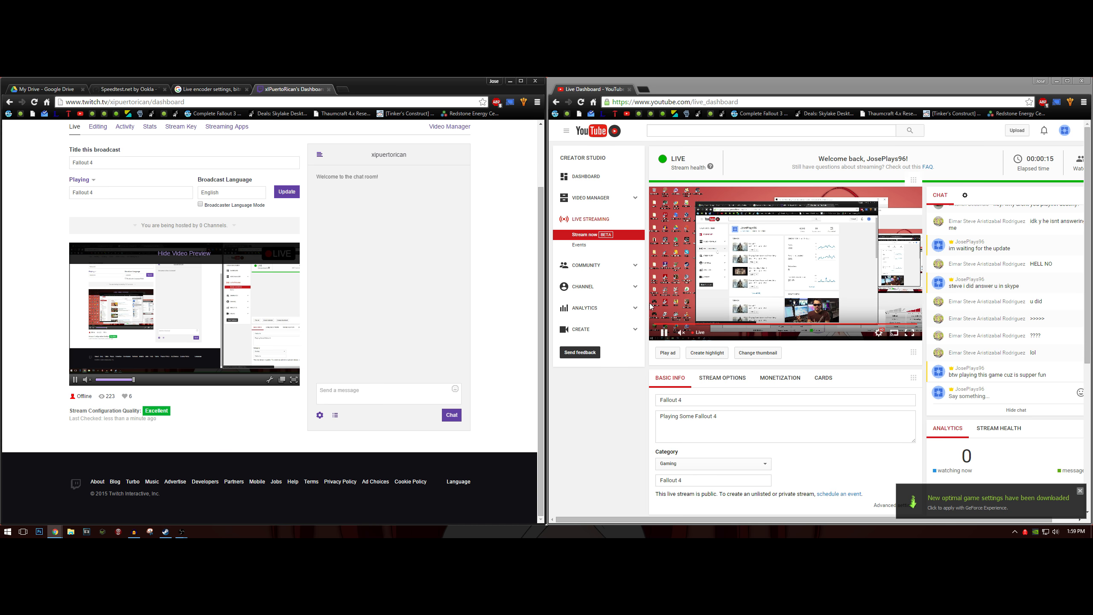
# - Stop the YouTube stream in the OBS instance using the Streaming Youtube profile
pyautogui.scroll(2, 390, 320)
pyautogui.scroll(-2, 391, 320)
pyautogui.scroll(2, 394, 325)
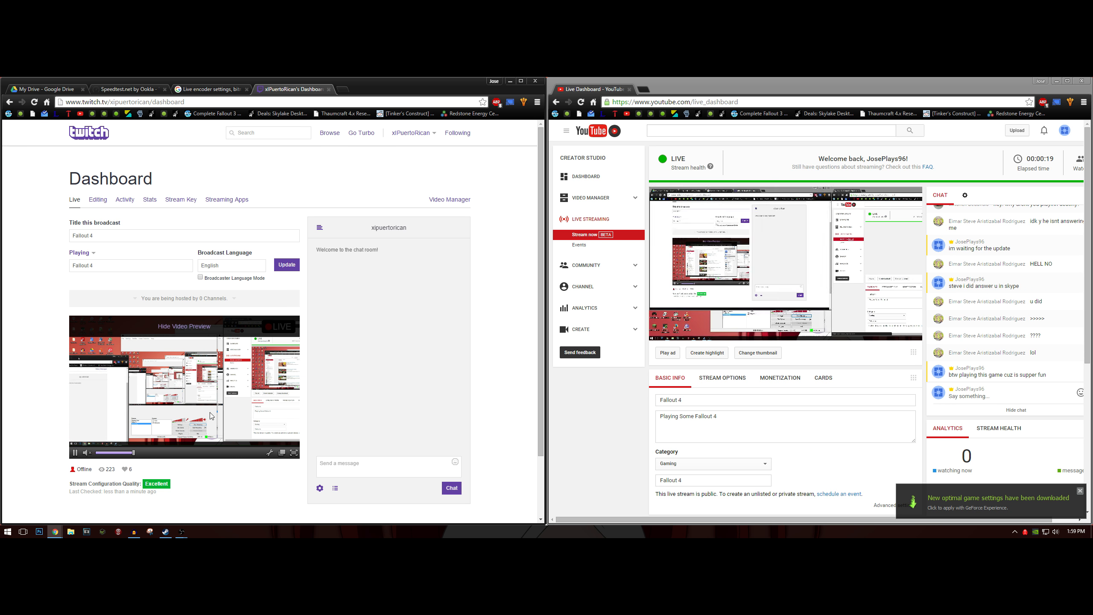
pyautogui.moveTo(181, 531)
pyautogui.click(224, 499)
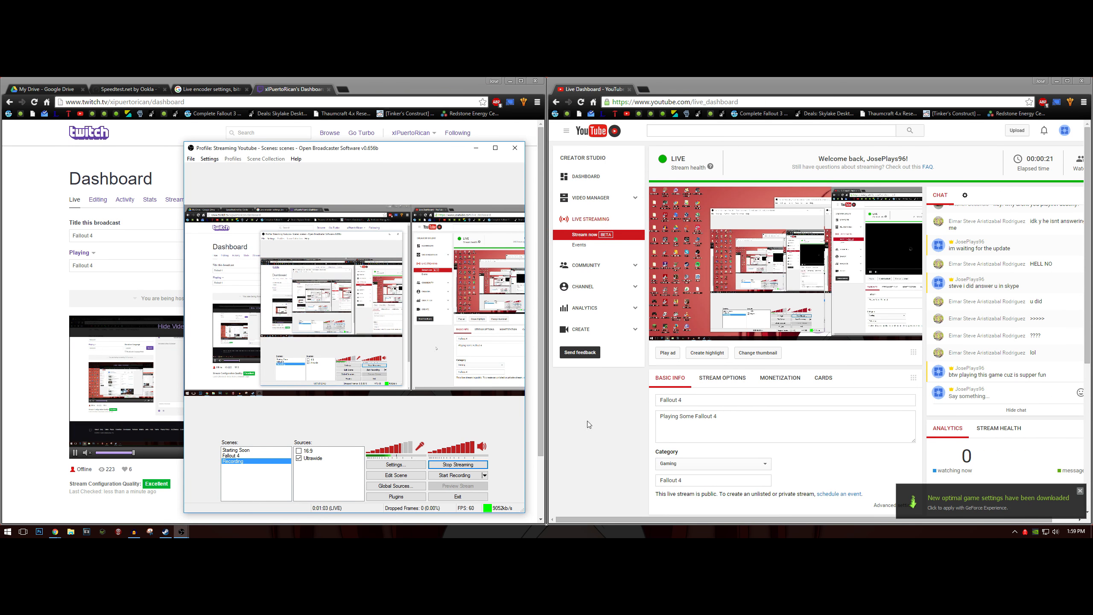
pyautogui.click(457, 464)
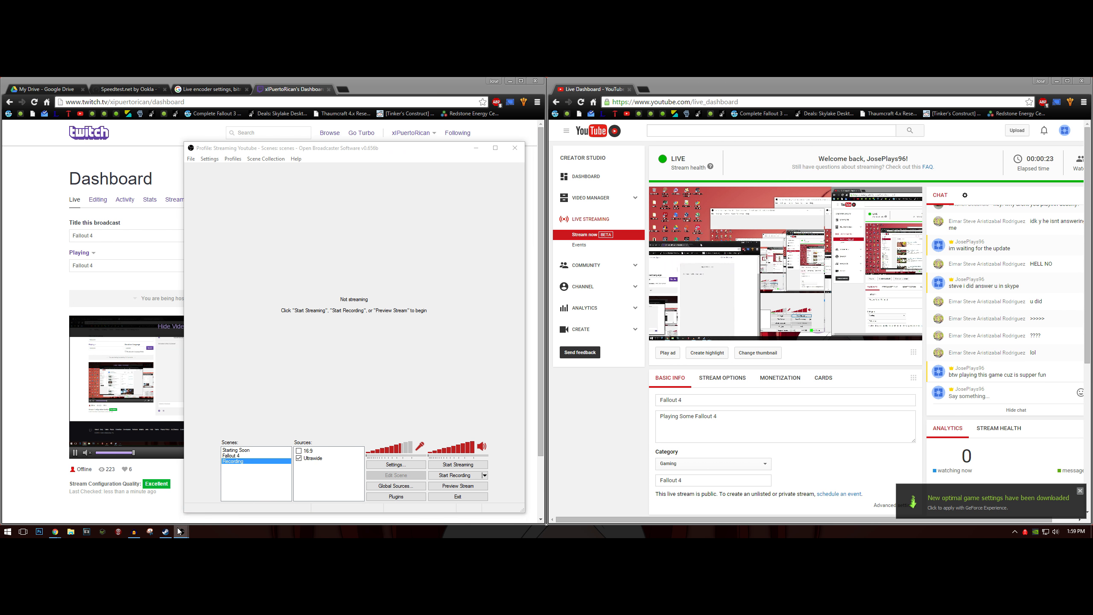
# - Stop the stream in the OBS instance with the Untitled profile and close both streaming instances
pyautogui.moveTo(181, 531)
pyautogui.click(151, 500)
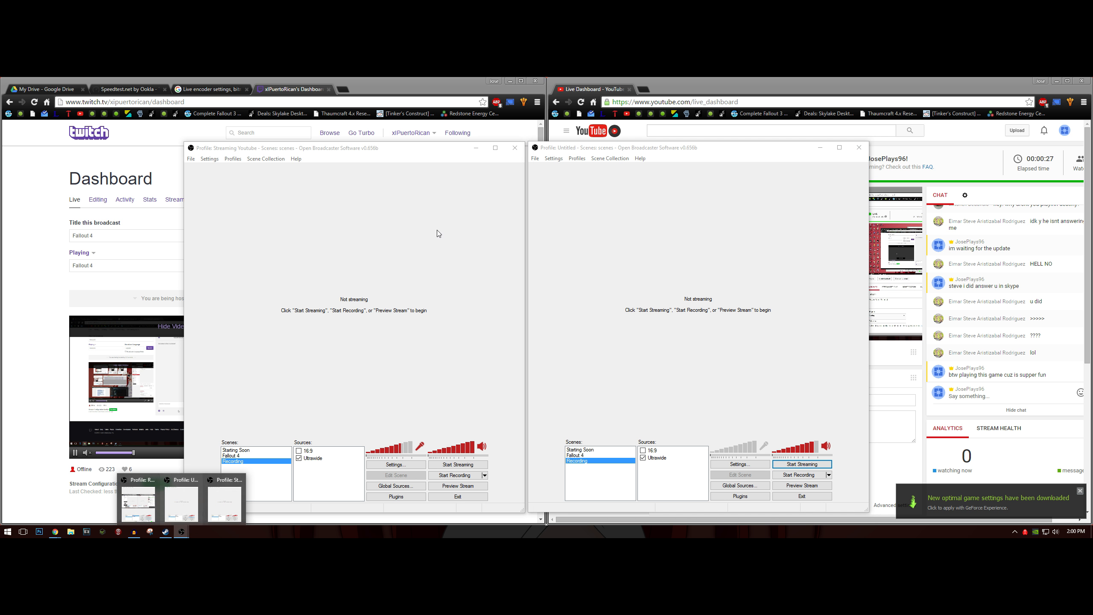
pyautogui.click(514, 147)
pyautogui.click(859, 147)
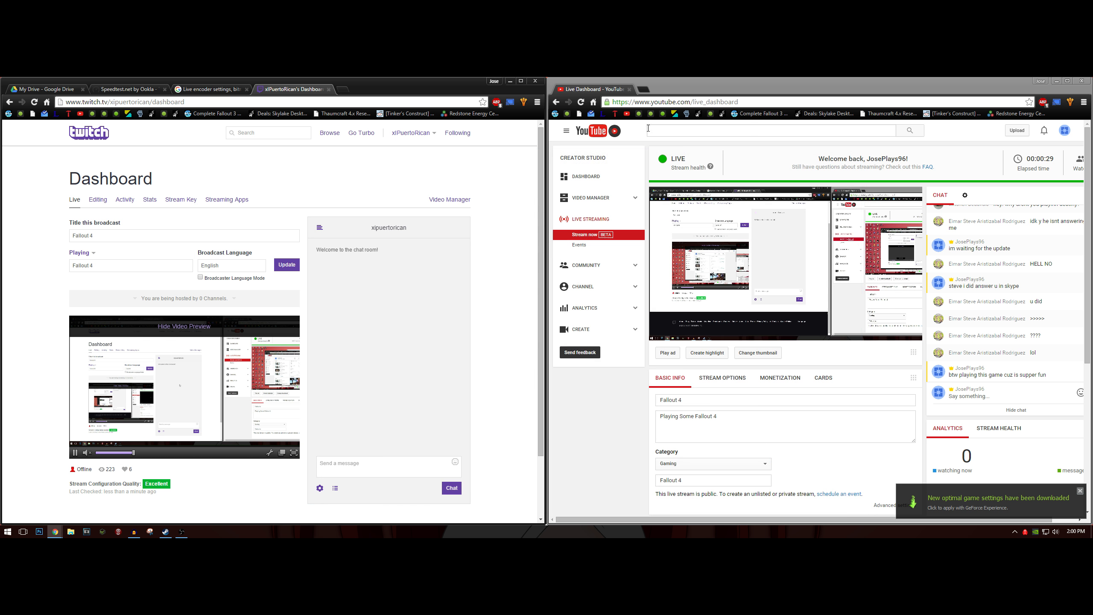
# - Minimize the browser window with the Twitch dashboard and close the one with the YouTube live dashboard
pyautogui.click(510, 81)
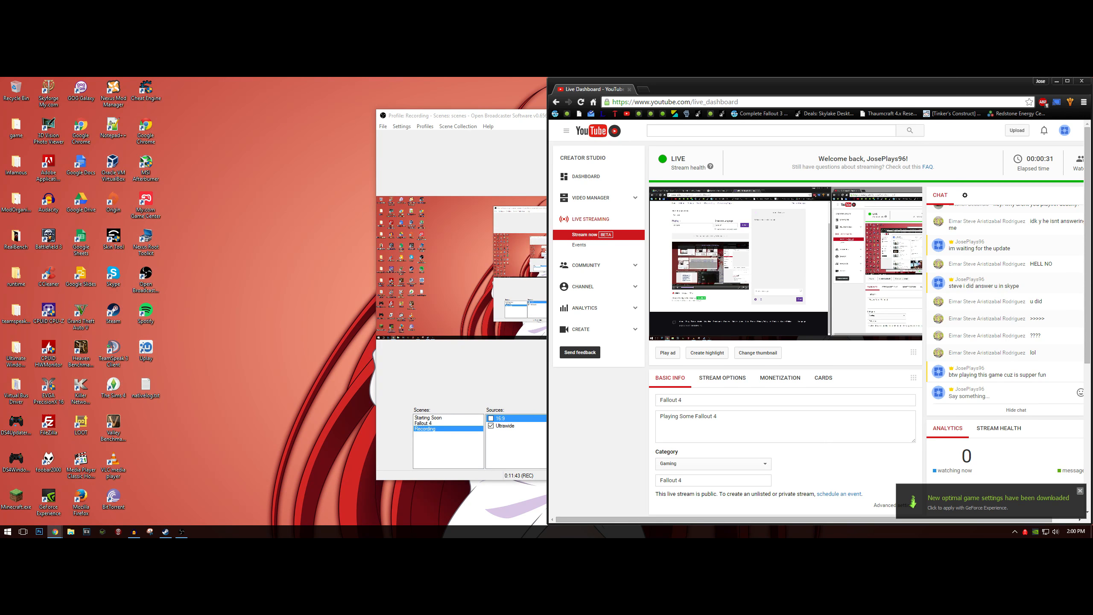
pyautogui.click(1082, 81)
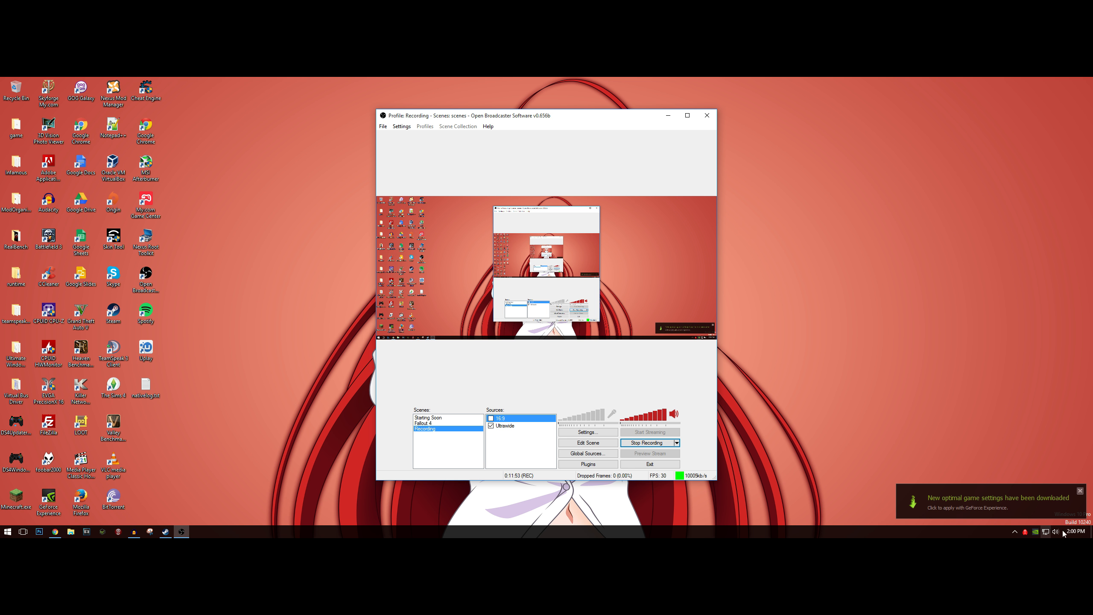
# - Check the current time and date in the system calendar and dismiss the GeForce Experience notification
pyautogui.click(1076, 531)
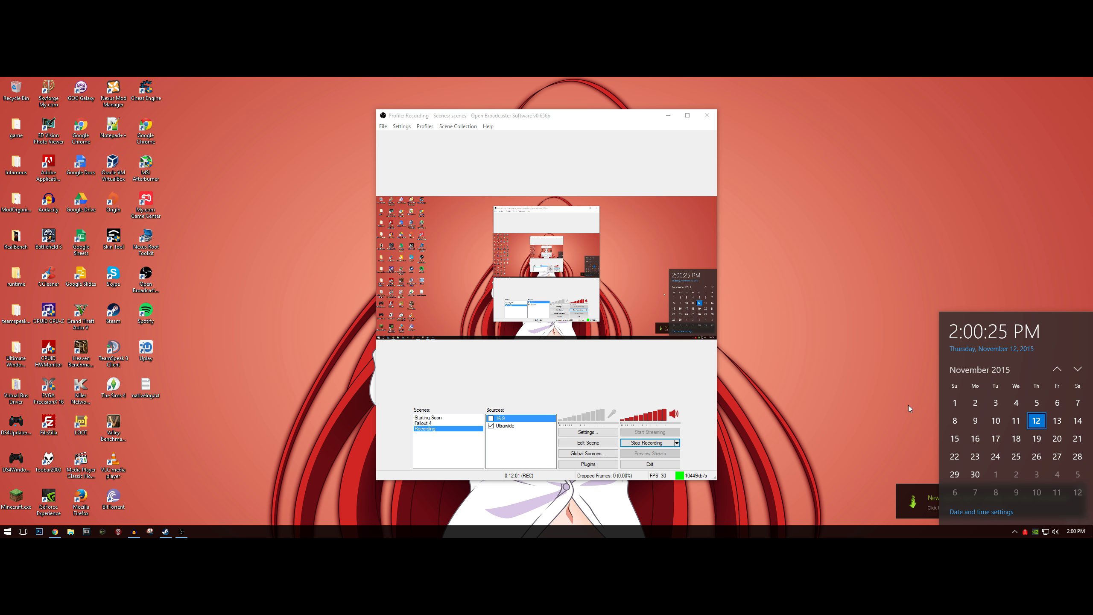
pyautogui.click(895, 468)
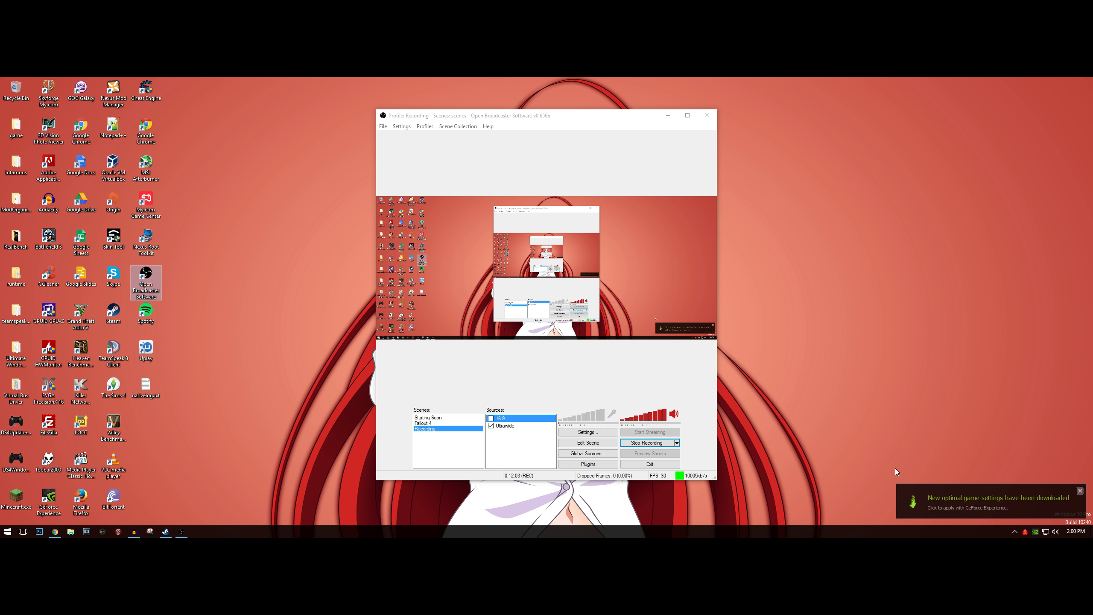
pyautogui.click(1077, 489)
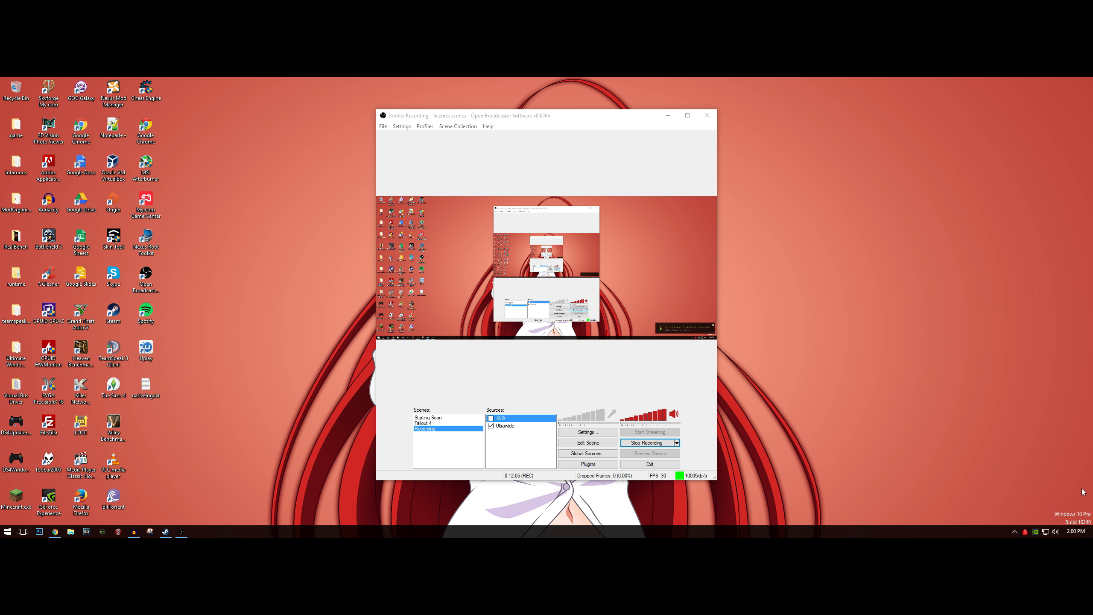